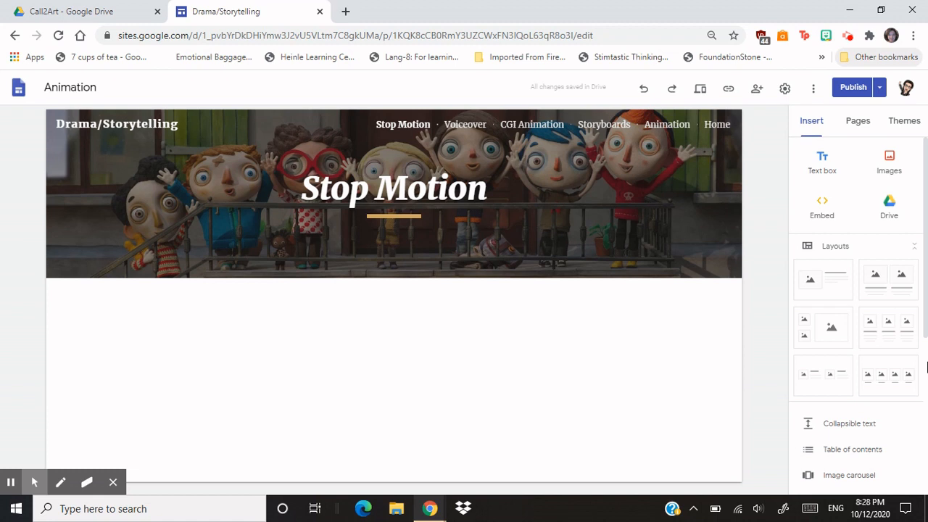
- Switch to the Call2Art folder in Google Drive and create a new Google Sites site there
left_click(74, 7)
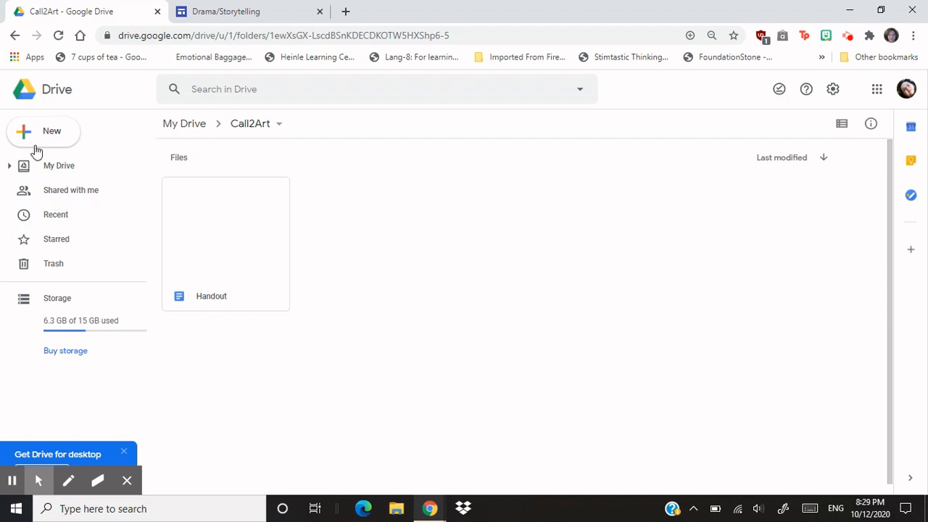
left_click(40, 137)
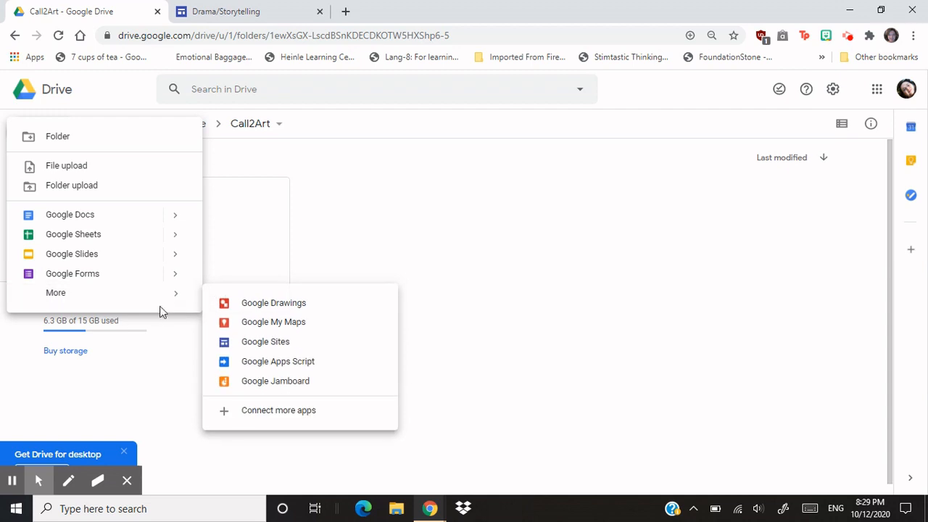
mouse_move(175, 296)
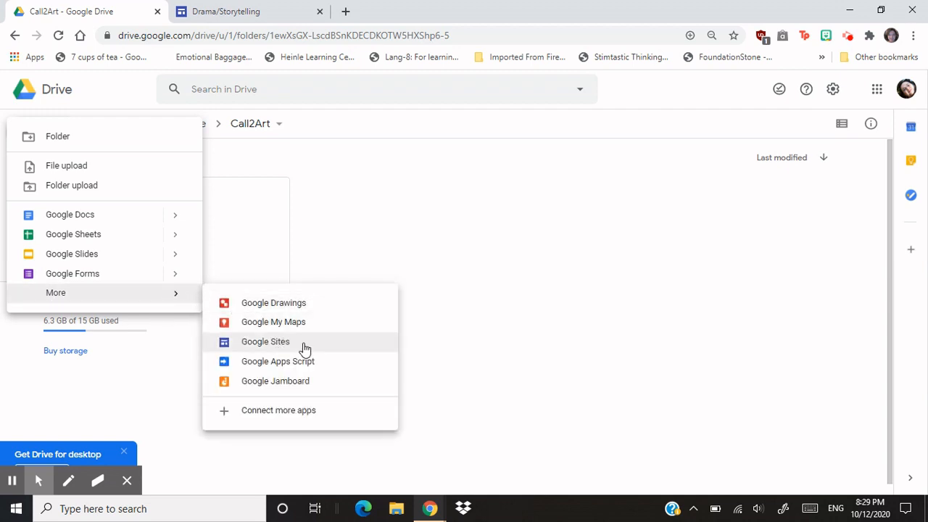
left_click(305, 345)
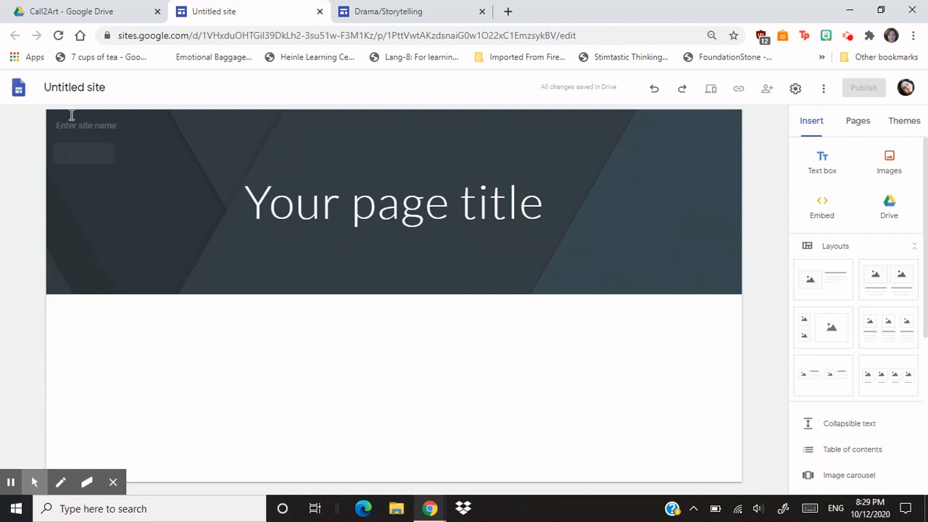
- Name the new site "Middle School"
left_click(101, 126)
type("Middle Schol")
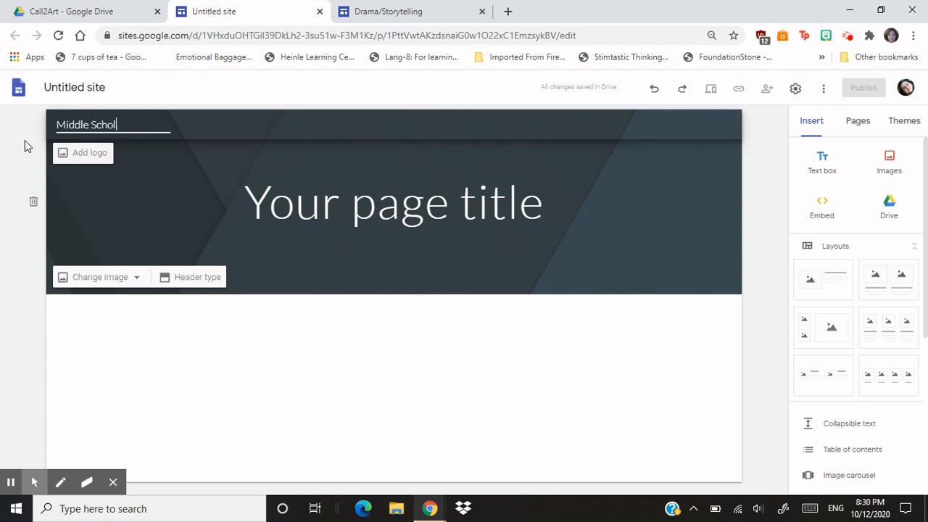
key("BackSpace")
type("ol")
left_click(24, 142)
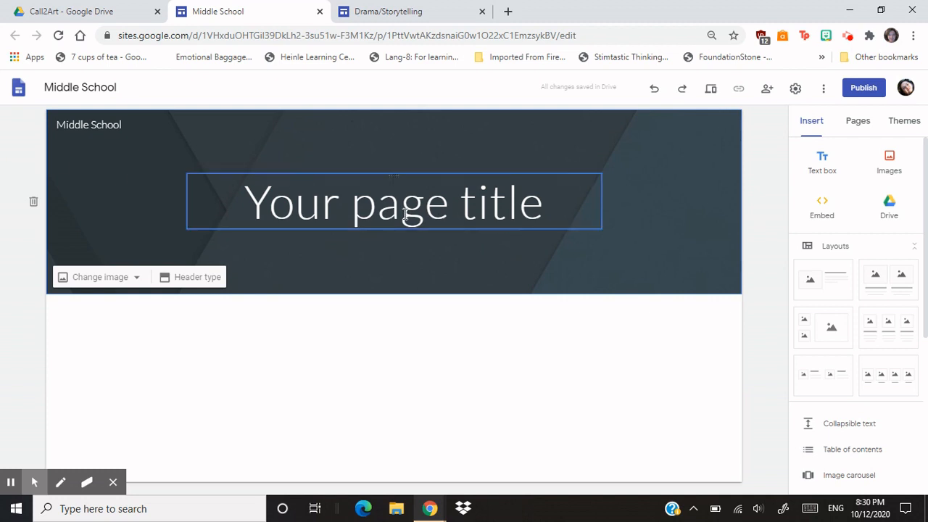
- Replace the placeholder page title in the header with "Animation"
left_click(376, 212)
left_click_drag(573, 210, 245, 219)
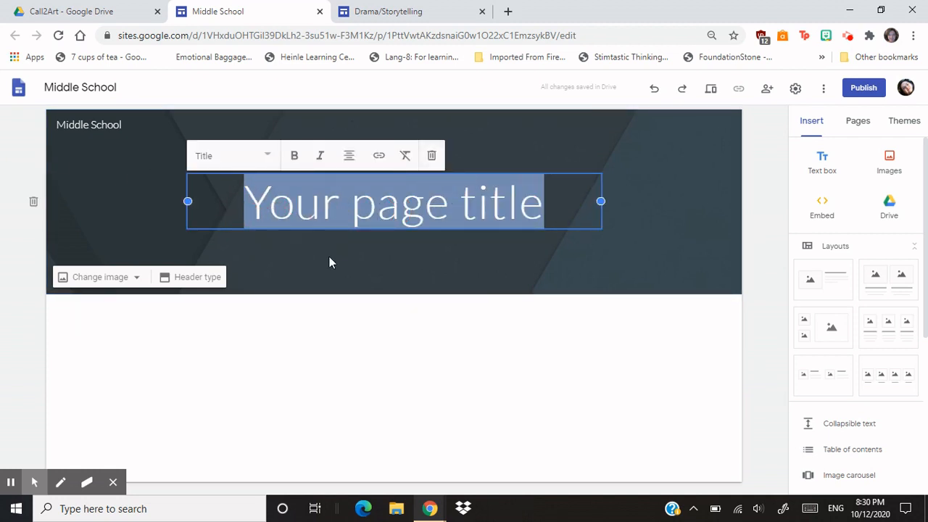
type("Animation")
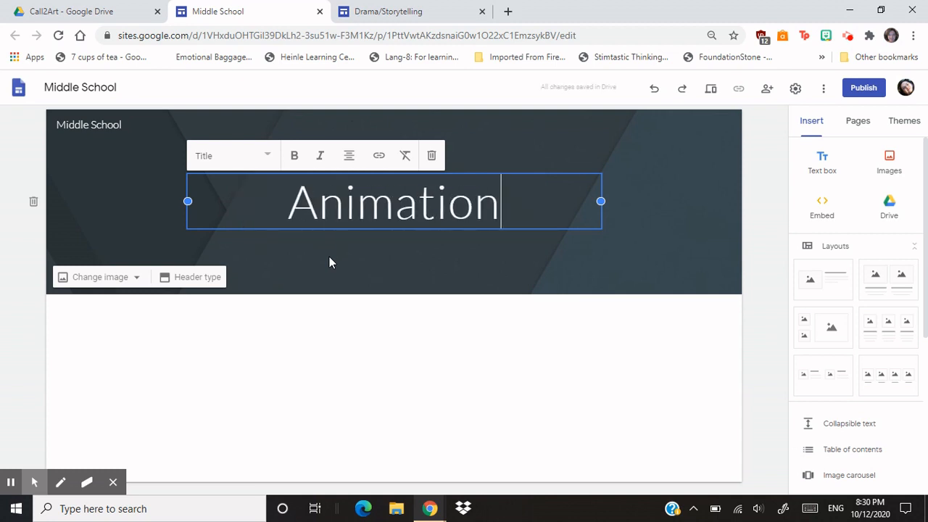
left_click(761, 174)
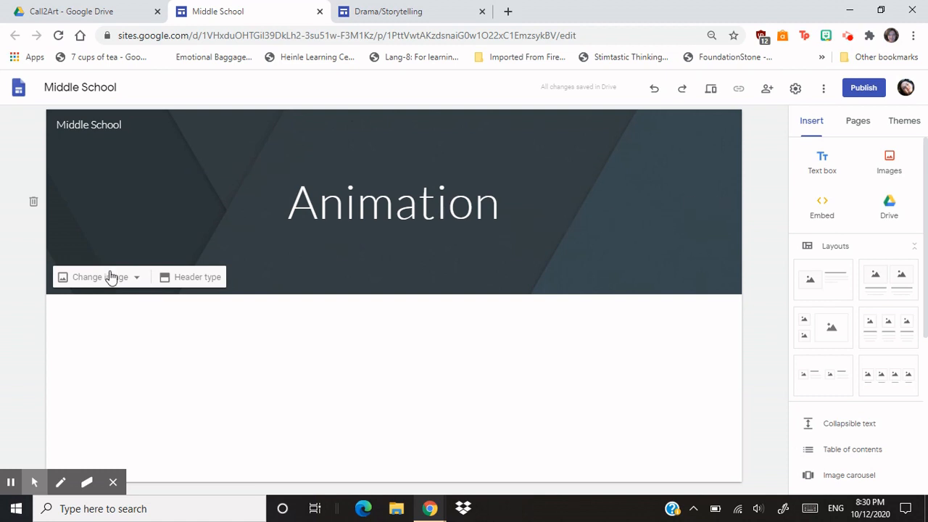
- Replace the header's background image with the pencil sketch of a running cartoon figure
left_click(134, 280)
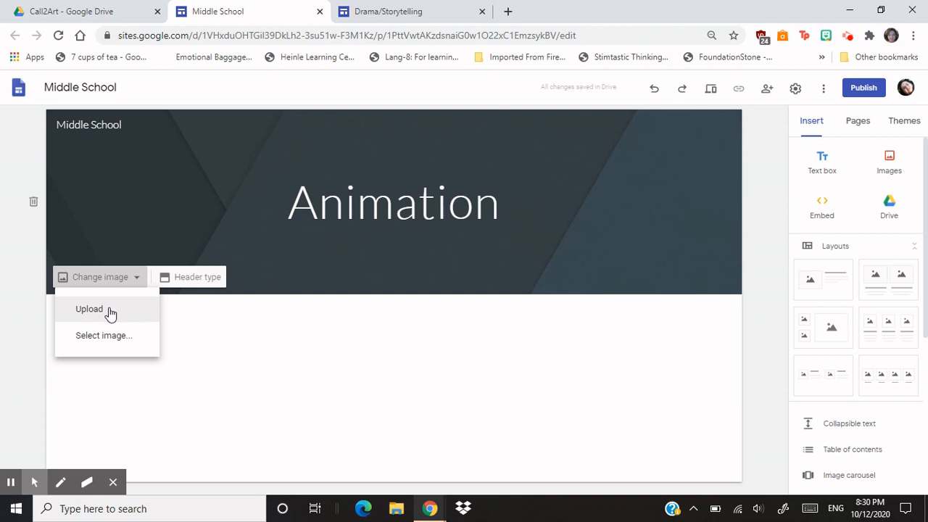
left_click(11, 483)
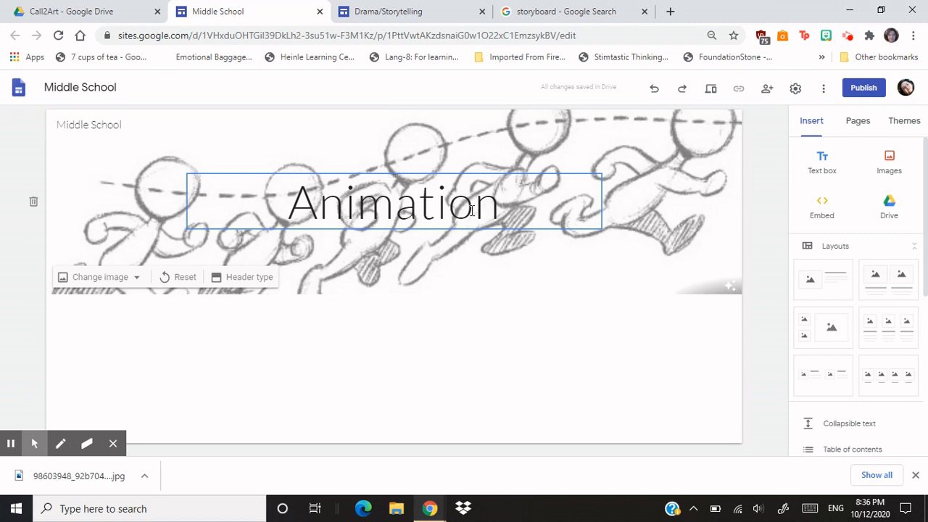
- Try the Impression, Aristotle and Simple themes on the site in turn
left_click(921, 123)
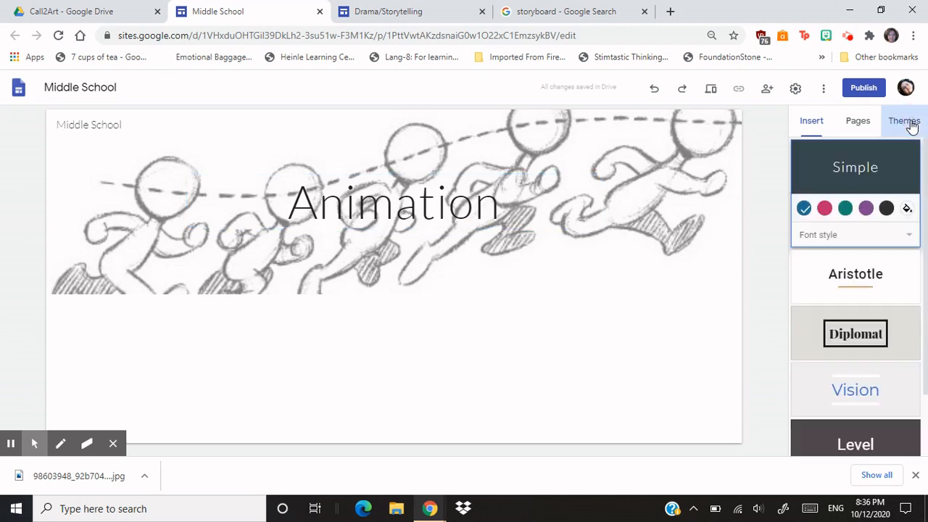
scroll(863, 322, "down", 1)
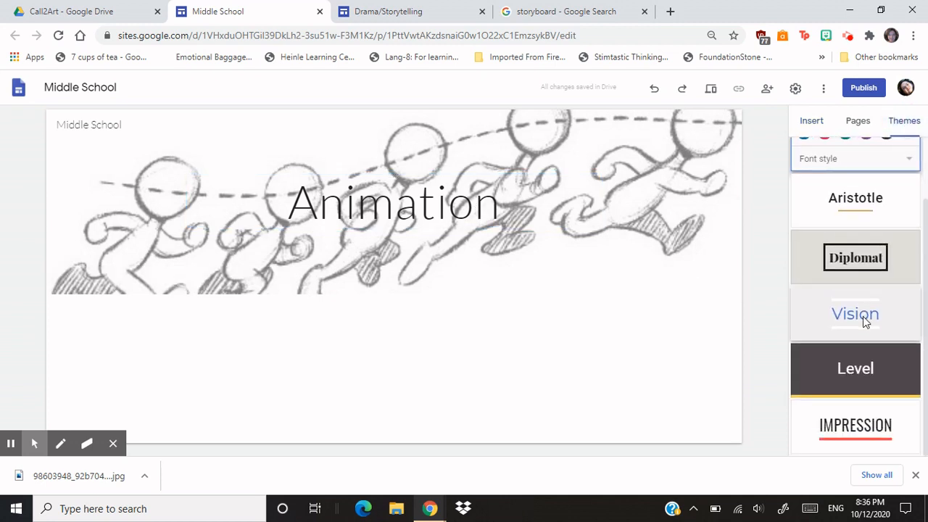
left_click(886, 426)
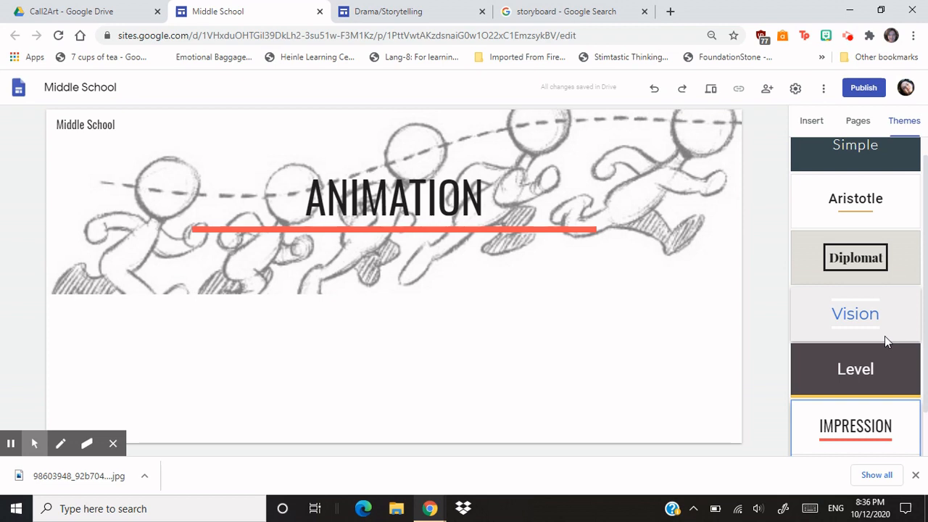
scroll(891, 344, "down", 1)
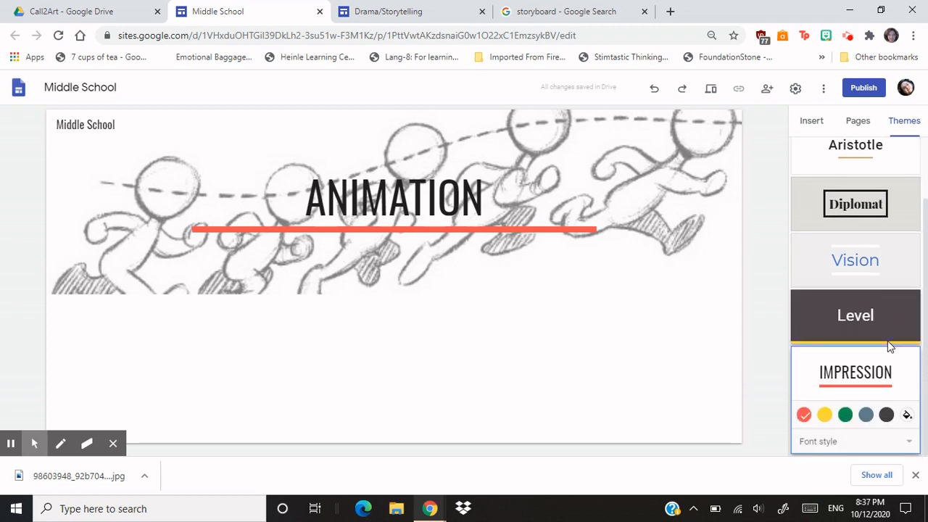
scroll(889, 347, "up", 1)
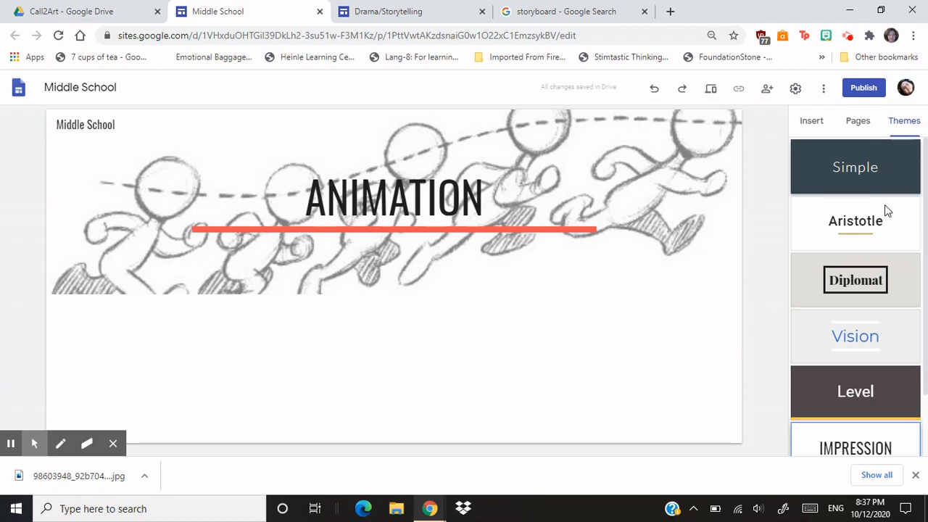
left_click(855, 237)
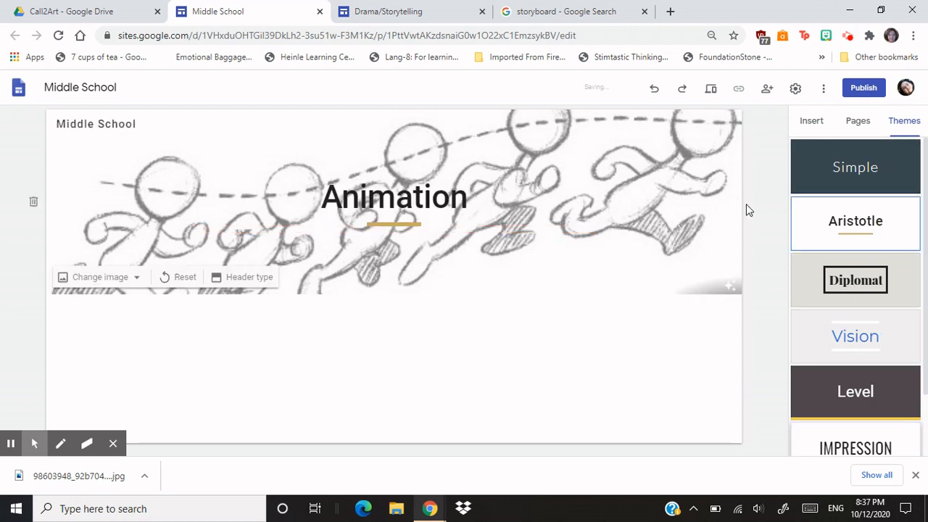
left_click(893, 172)
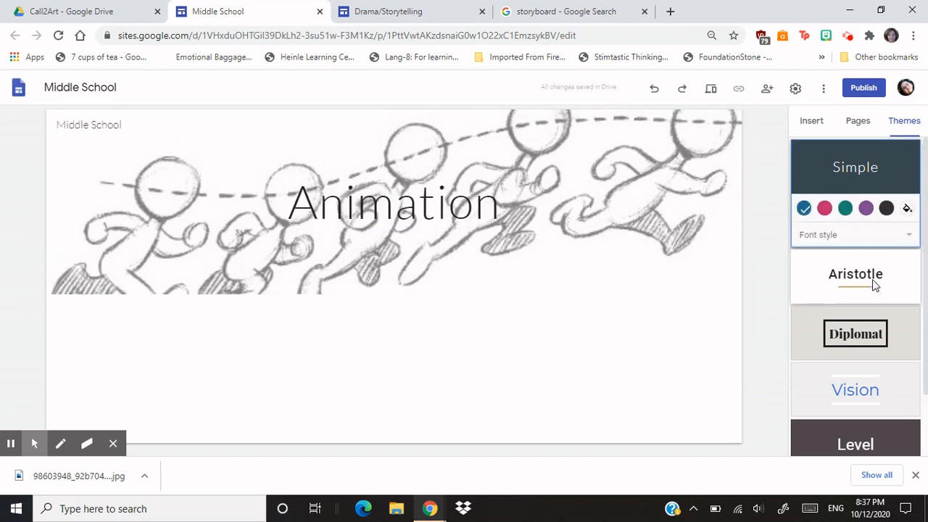
- Apply the Vision theme to the site and set its colour to purple
scroll(872, 283, "down", 1)
left_click(873, 312)
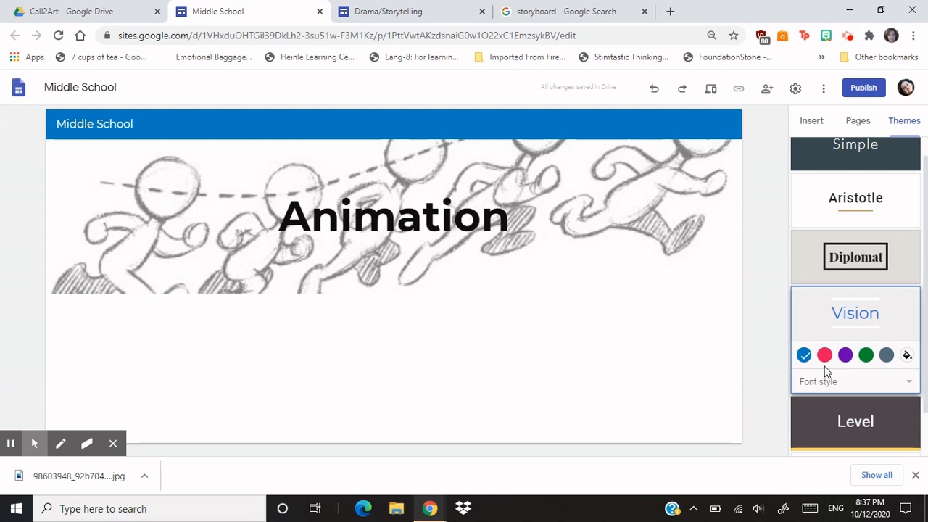
left_click(845, 354)
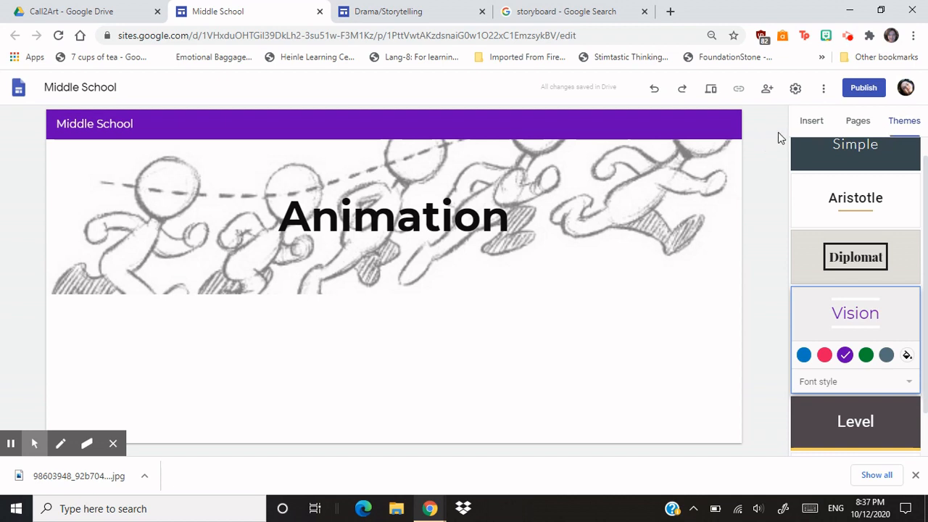
- Look through the layouts and content elements that can be inserted on the page
left_click(809, 120)
scroll(851, 317, "down", 3)
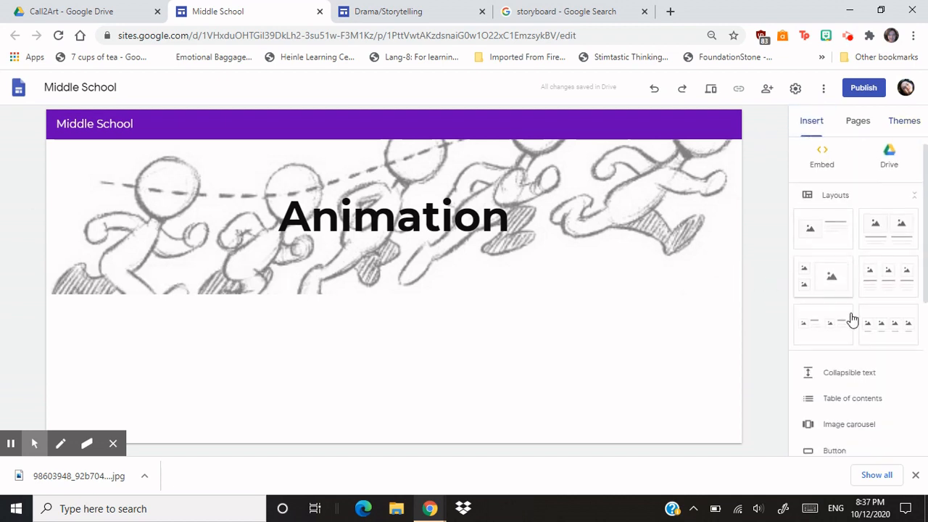
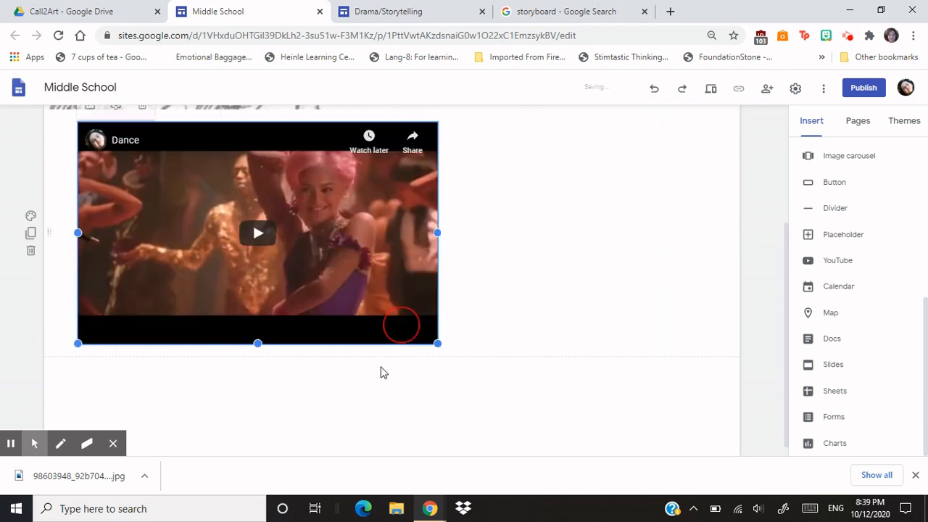
- Add a text box to the Animation page and place it directly beneath the Dance video in the same section
scroll(549, 234, "up", 1)
scroll(549, 234, "down", 1)
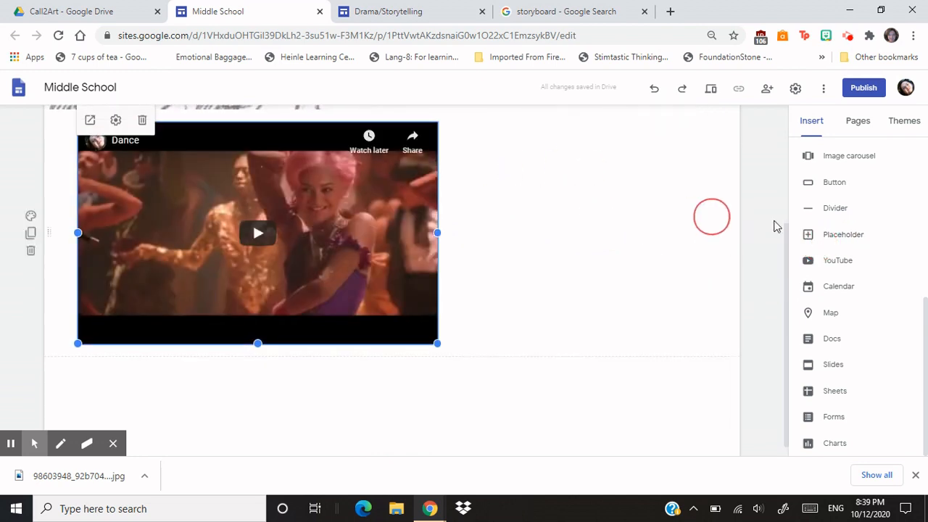
scroll(850, 262, "up", 4)
scroll(850, 268, "up", 1)
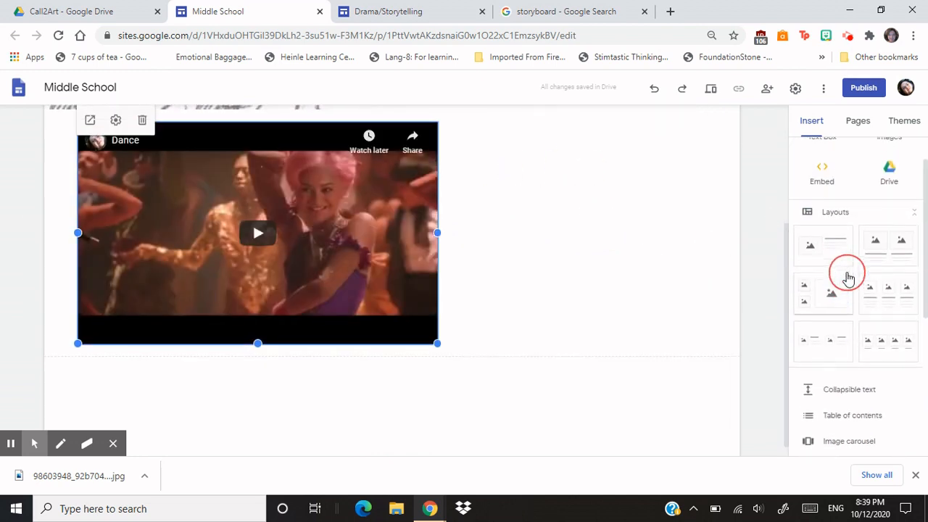
left_click(817, 169)
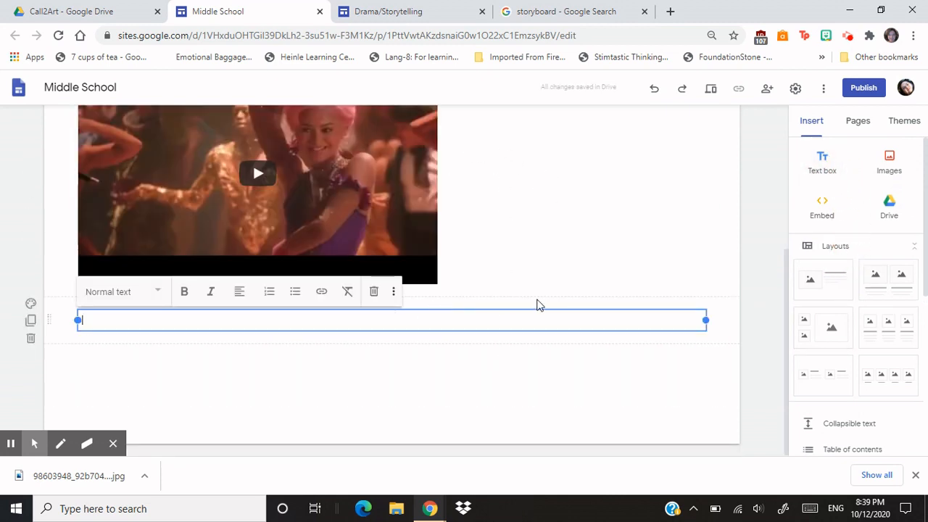
scroll(537, 305, "up", 2)
scroll(506, 434, "down", 1)
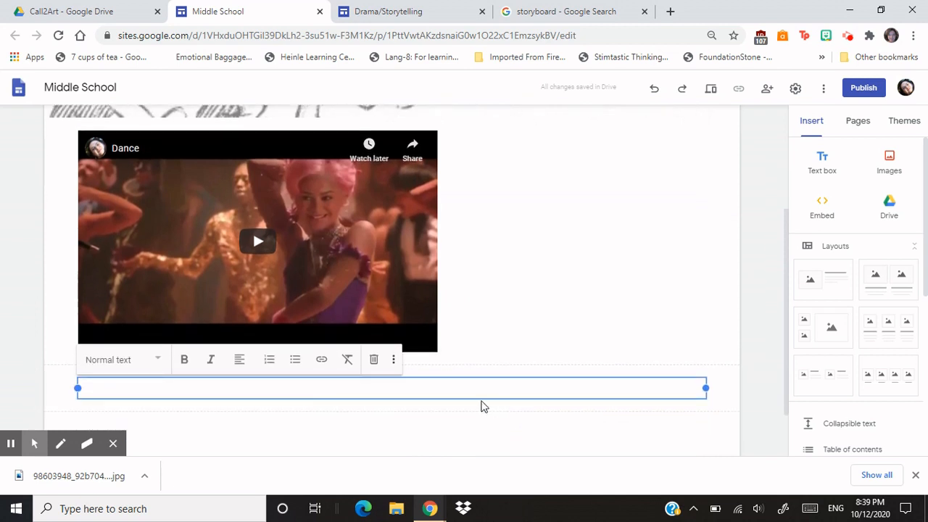
left_click(445, 375)
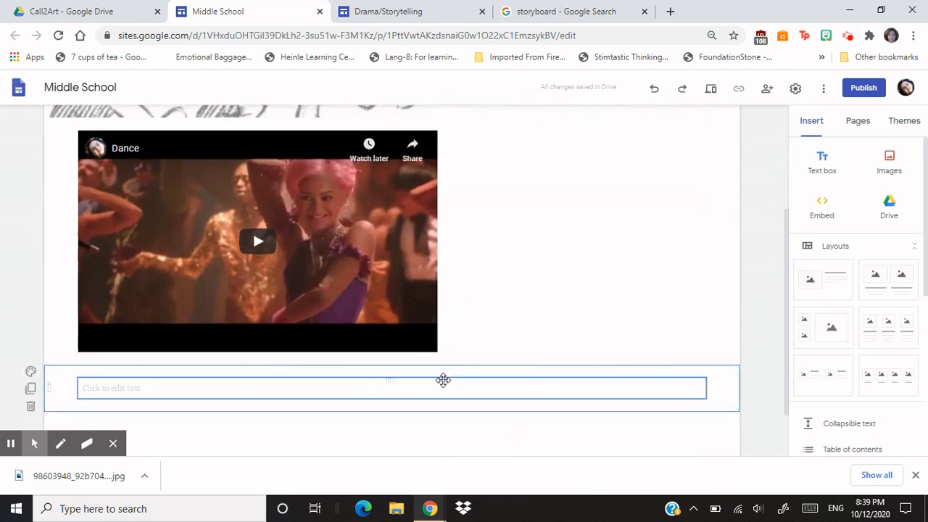
left_click_drag(443, 380, 390, 358)
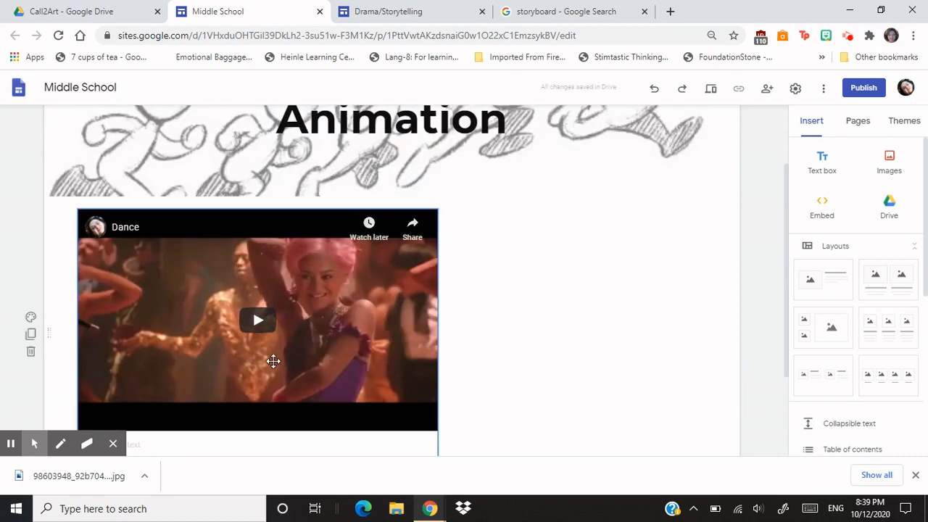
- Enter "Watch the video!" in the text box and move it to the right of the Dance video
scroll(273, 361, "down", 2)
scroll(297, 353, "up", 1)
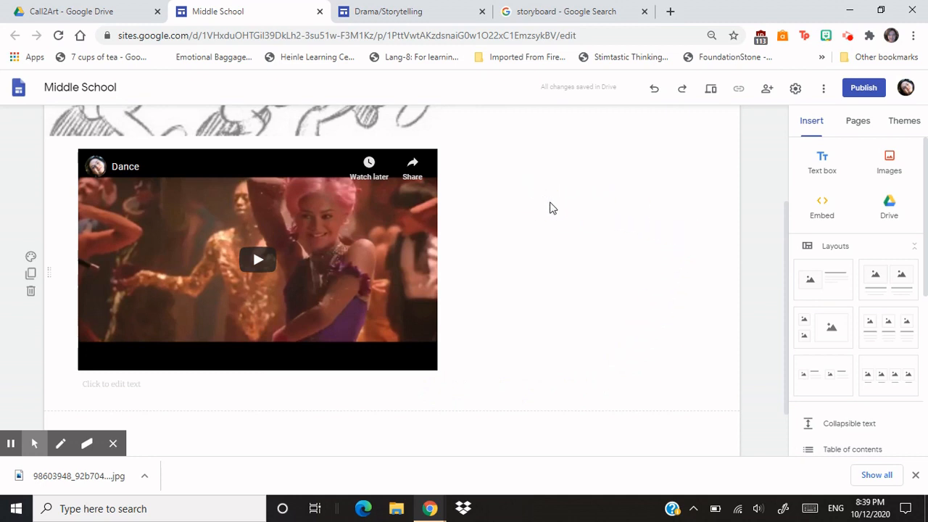
scroll(508, 261, "down", 1)
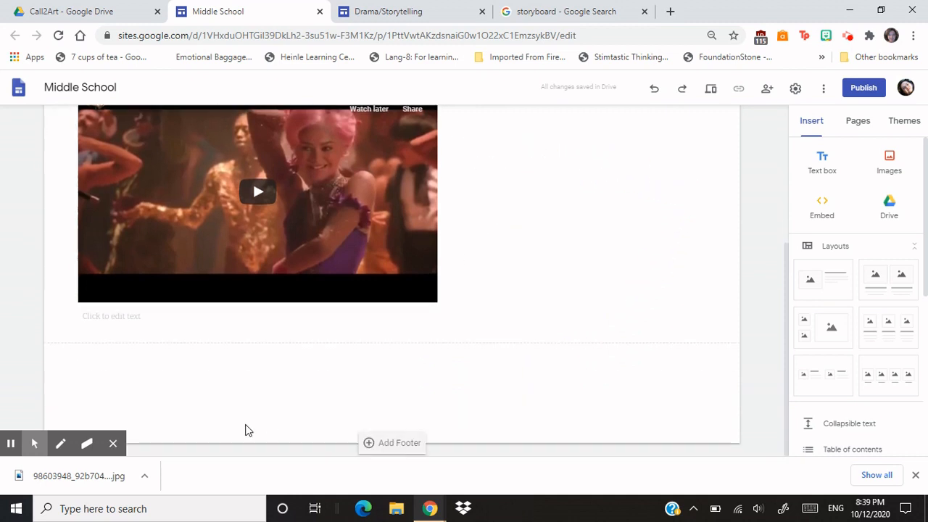
left_click(161, 334)
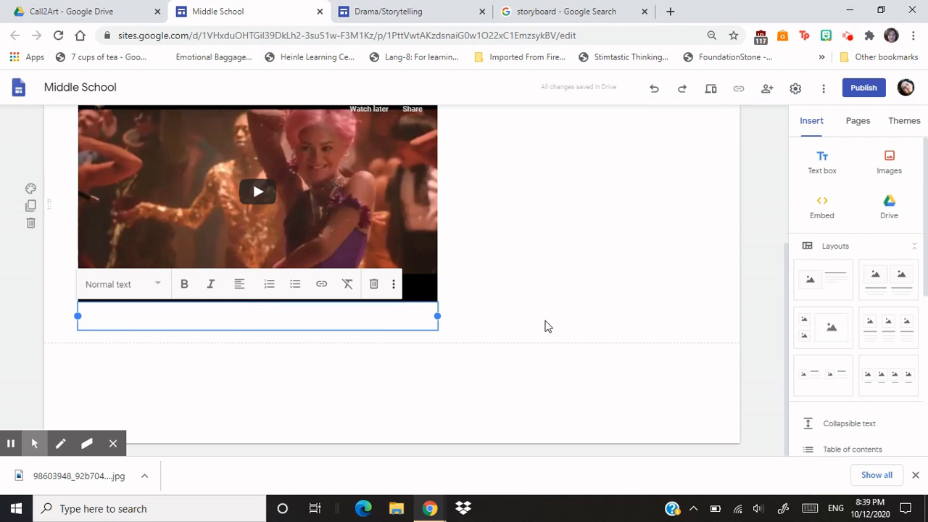
type("Watch the video!")
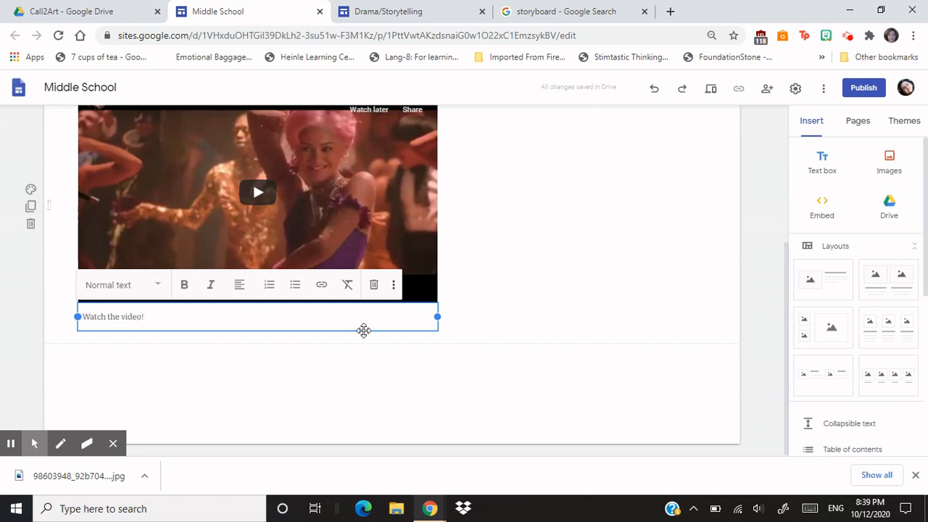
left_click_drag(364, 331, 652, 200)
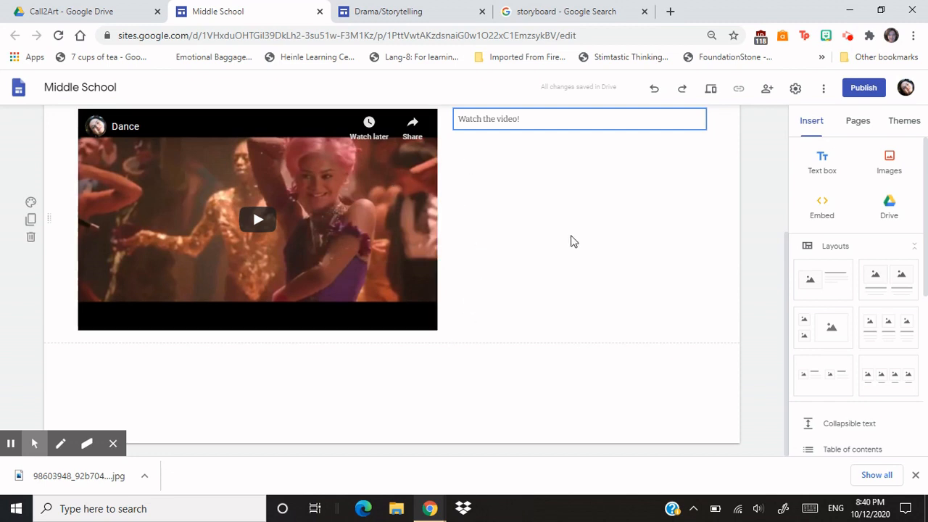
- Set the background of the video section to Emphasis 2
scroll(566, 242, "up", 1)
scroll(176, 232, "down", 1)
scroll(176, 214, "up", 1)
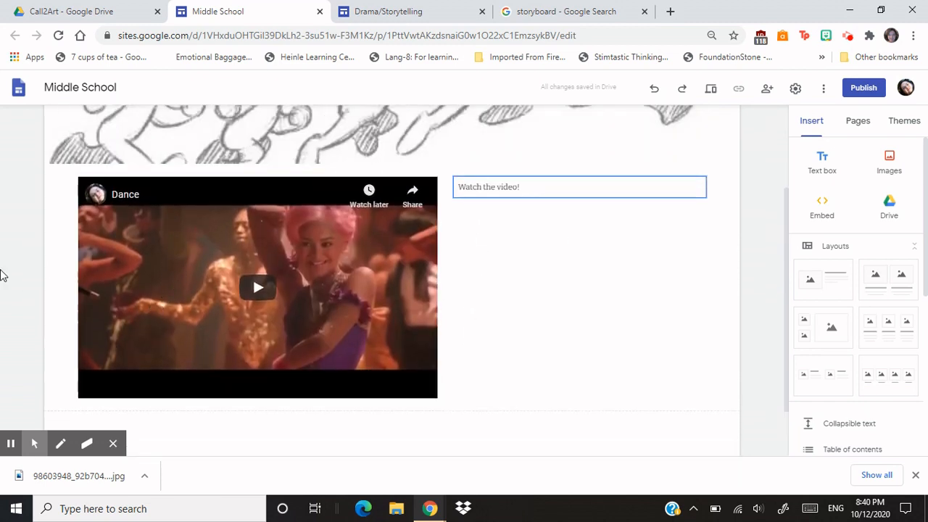
left_click(30, 271)
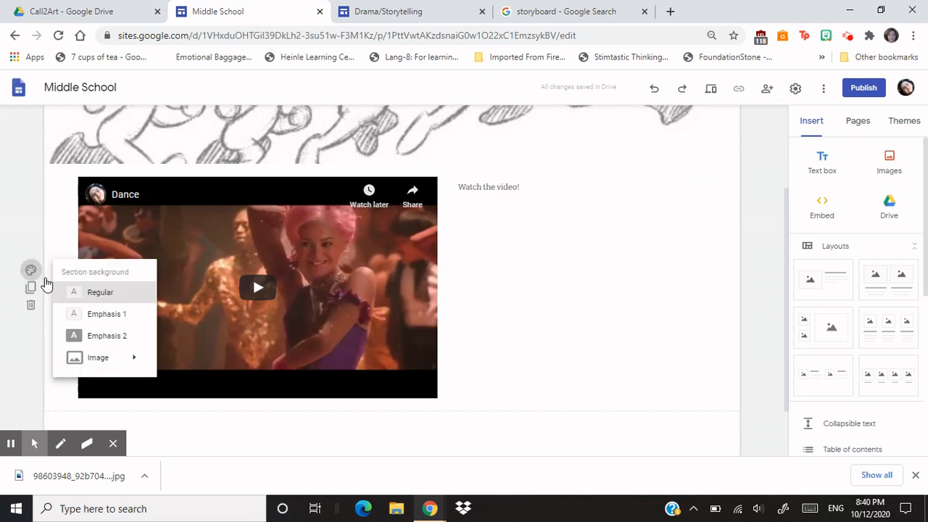
left_click(86, 337)
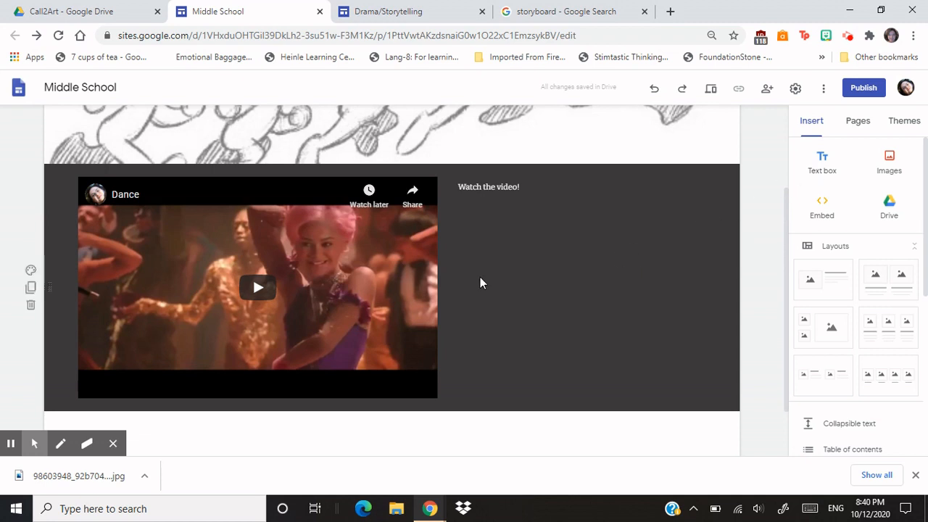
scroll(569, 280, "down", 1)
scroll(569, 281, "up", 1)
left_click(517, 194)
- Insert two placeholders on the page below the video section
scroll(593, 336, "down", 1)
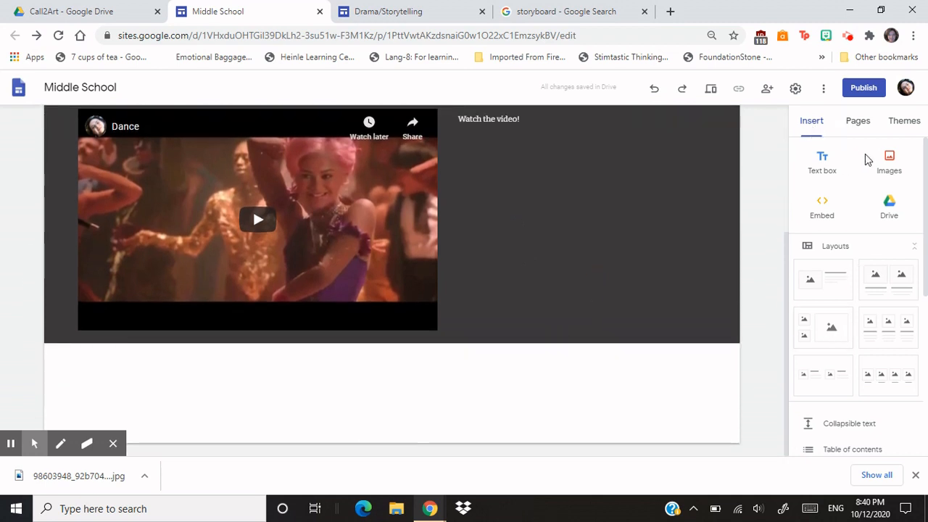
scroll(844, 242, "down", 3)
scroll(895, 265, "down", 1)
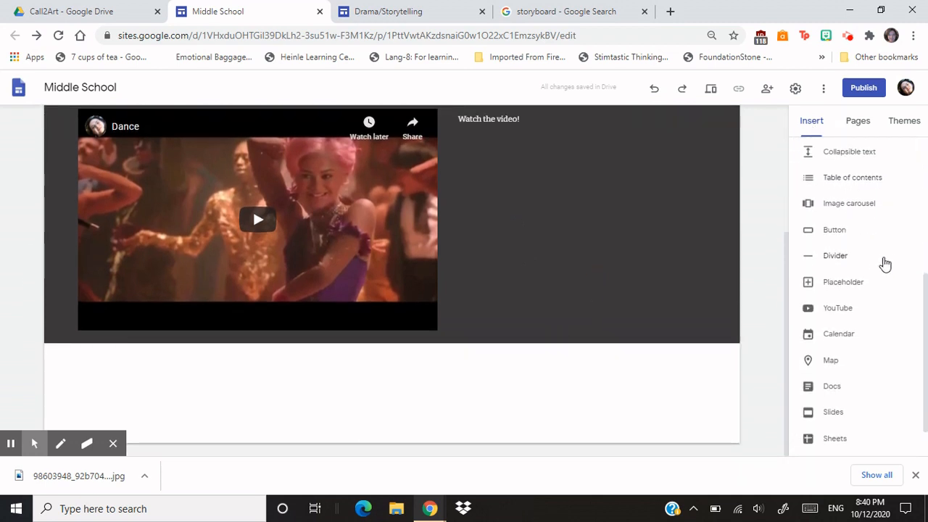
scroll(876, 265, "down", 1)
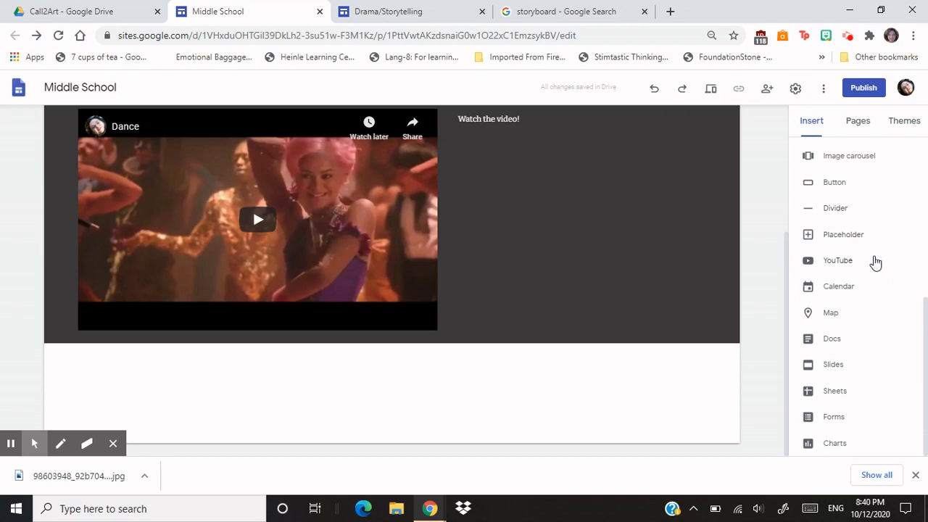
left_click(843, 234)
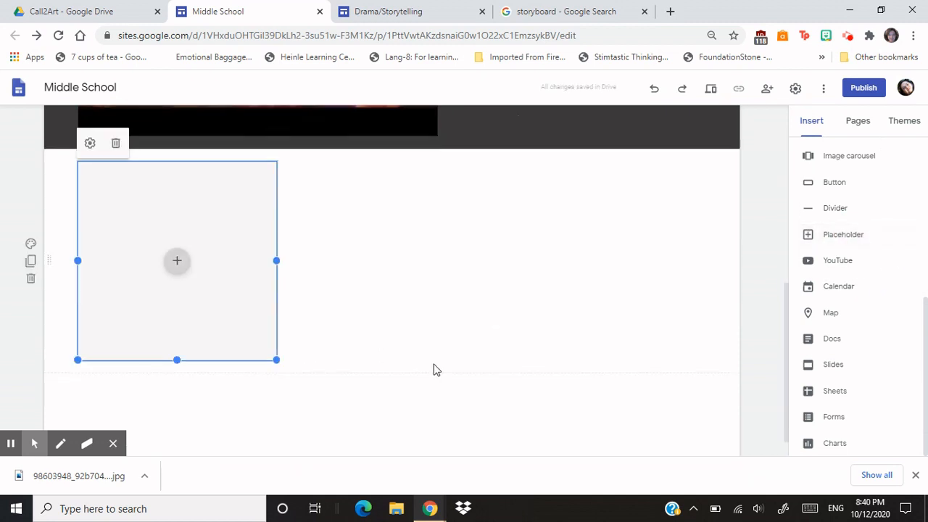
scroll(433, 369, "up", 8)
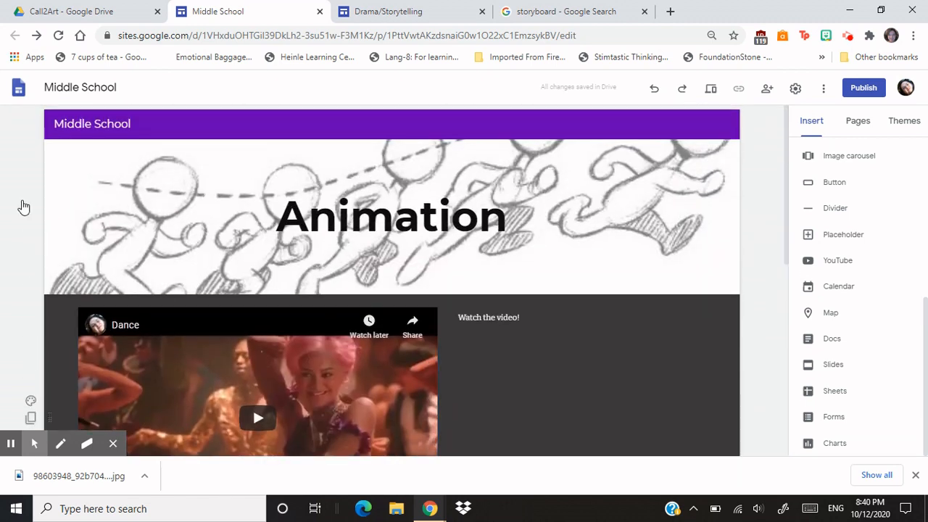
scroll(460, 224, "down", 6)
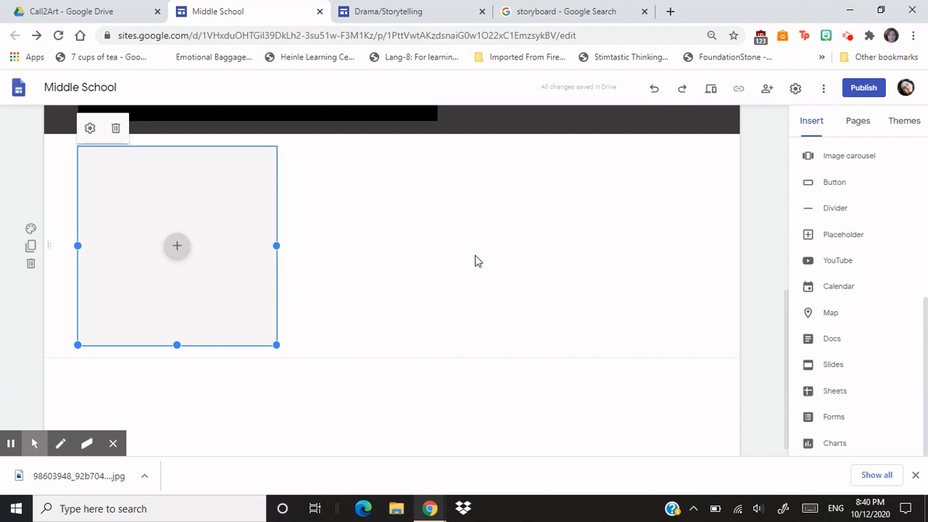
left_click(844, 234)
- Arrange the two placeholders side by side in one section, moved in from the page's left edge
scroll(394, 263, "up", 1)
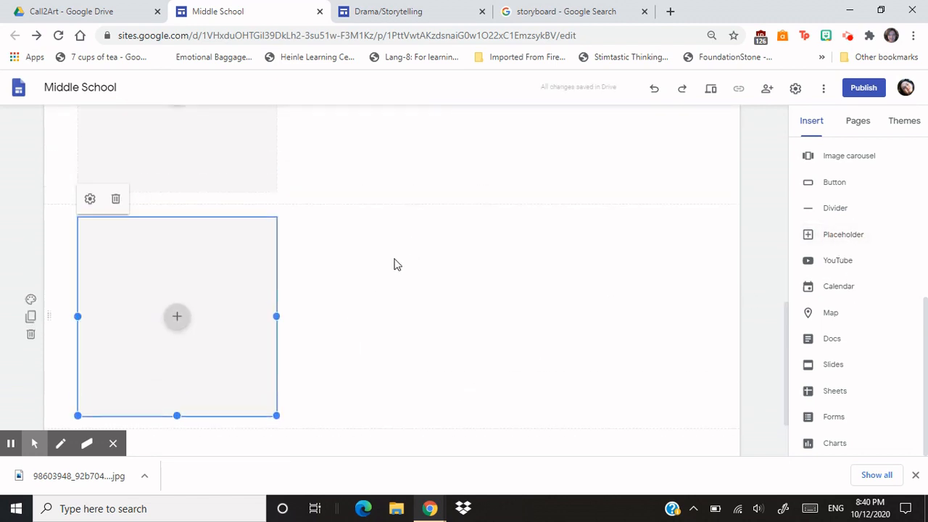
left_click_drag(256, 314, 472, 163)
left_click_drag(528, 242, 622, 234)
left_click_drag(234, 217, 503, 231)
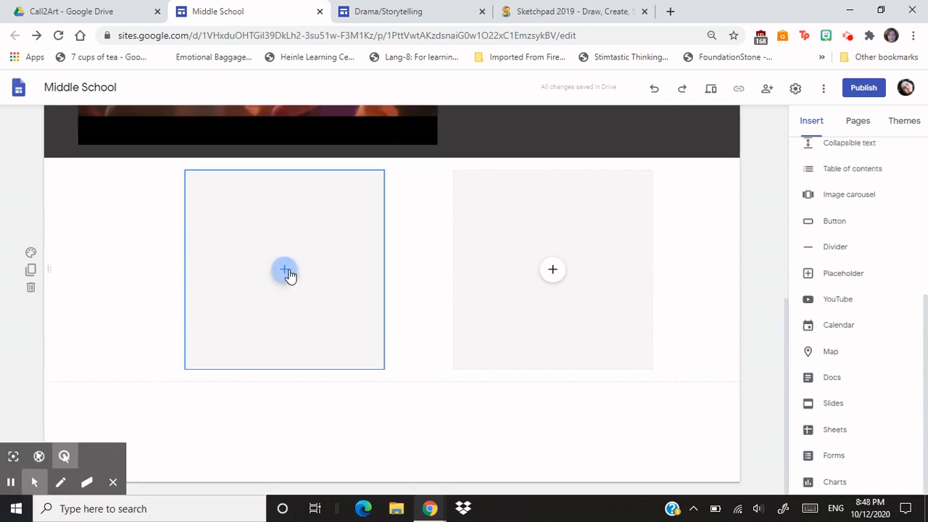
- Upload the "7th" picture into the left placeholder and fill the right placeholder with the "8th" picture
left_click(286, 272)
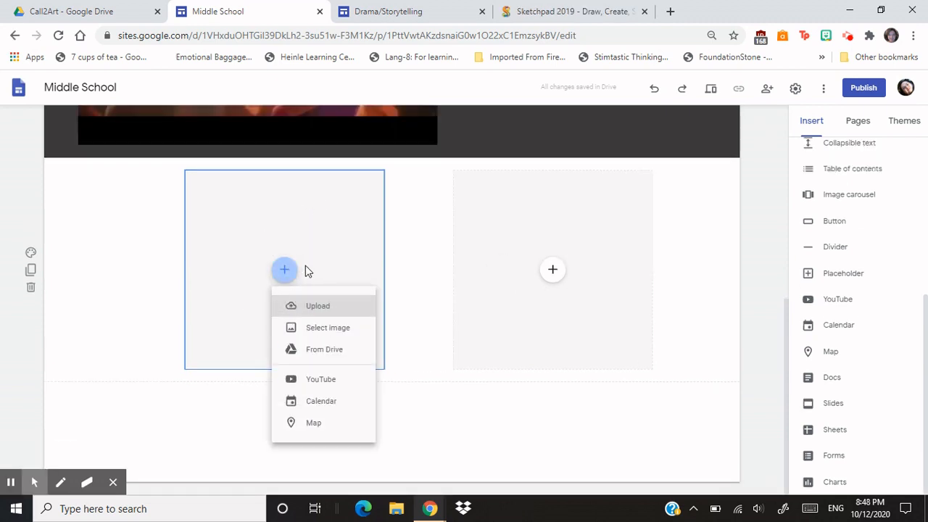
left_click(324, 306)
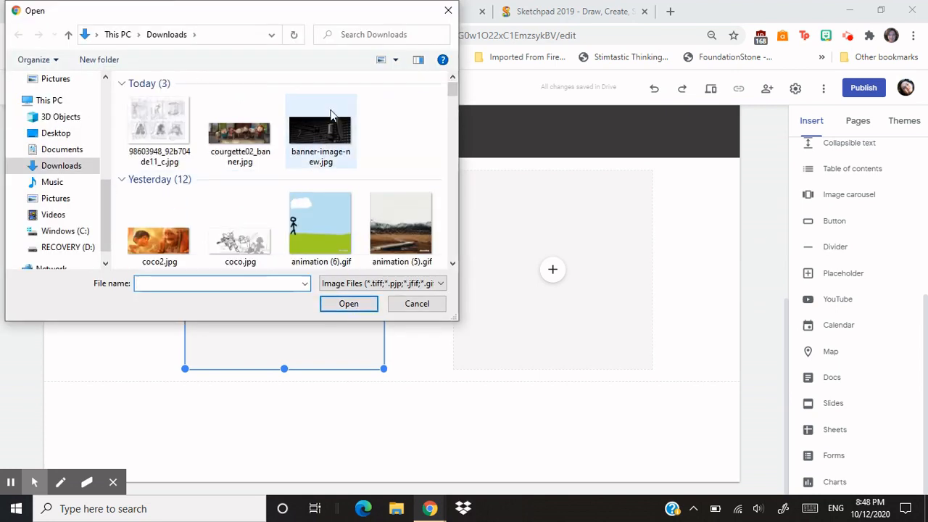
left_click(241, 125)
double_click(242, 125)
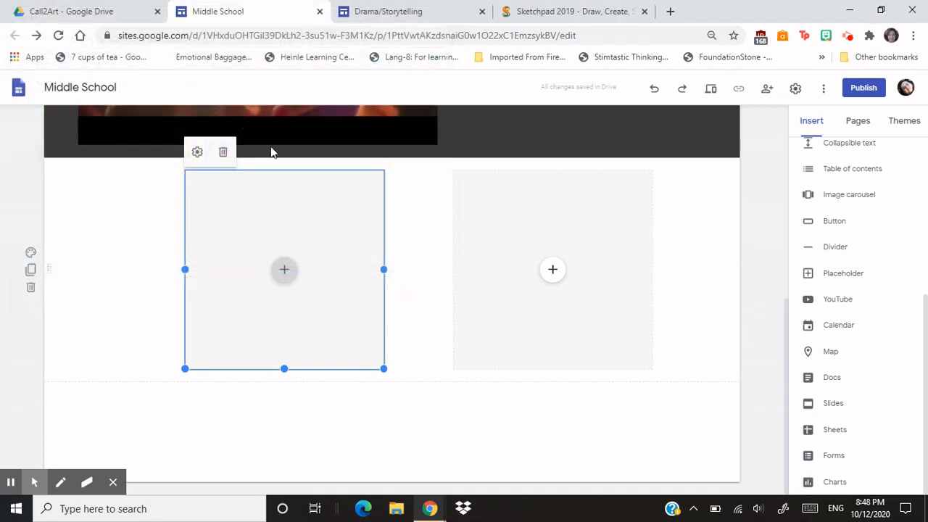
left_click(563, 271)
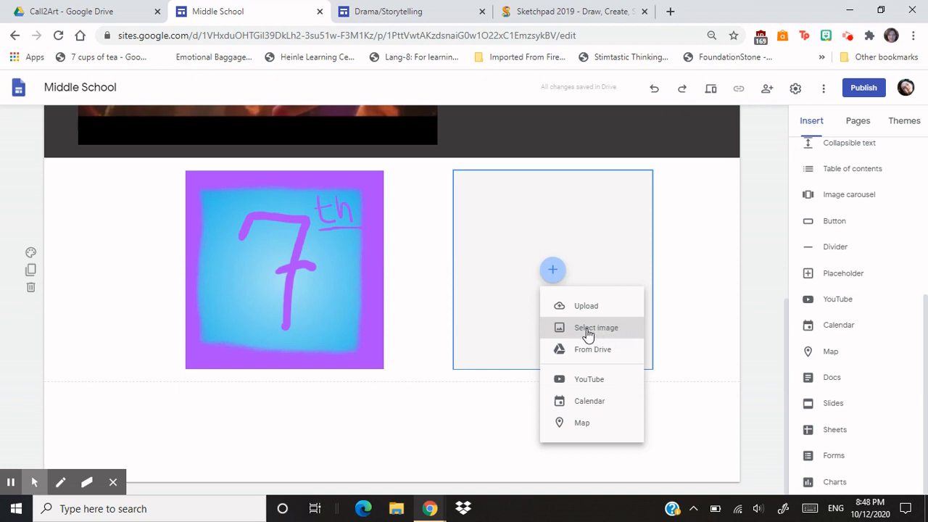
left_click(588, 334)
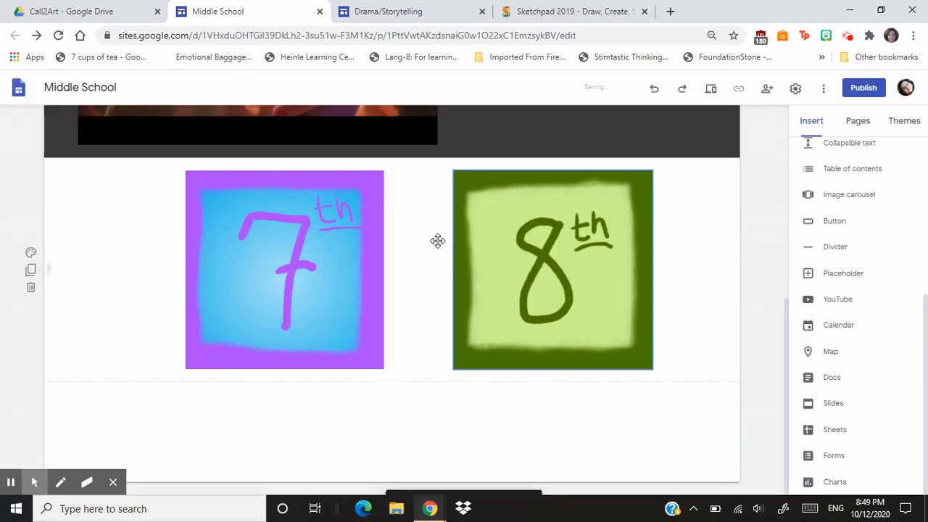
- Link the "7th" picture to the copied forms.gle address of the quiz
left_click(304, 267)
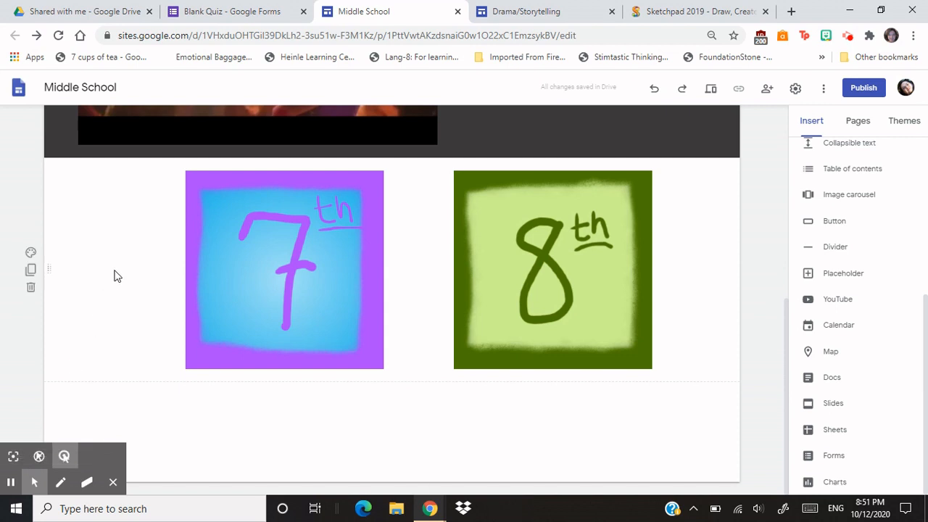
left_click(253, 259)
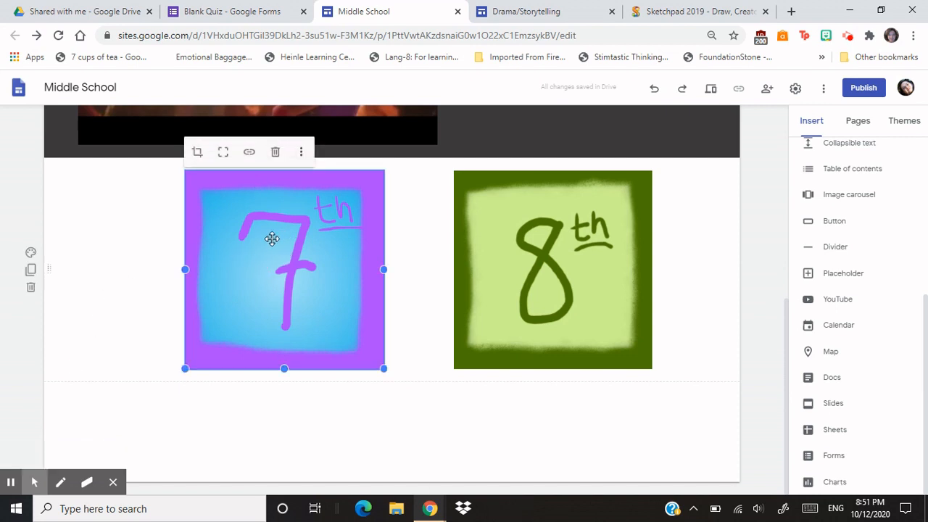
left_click(249, 152)
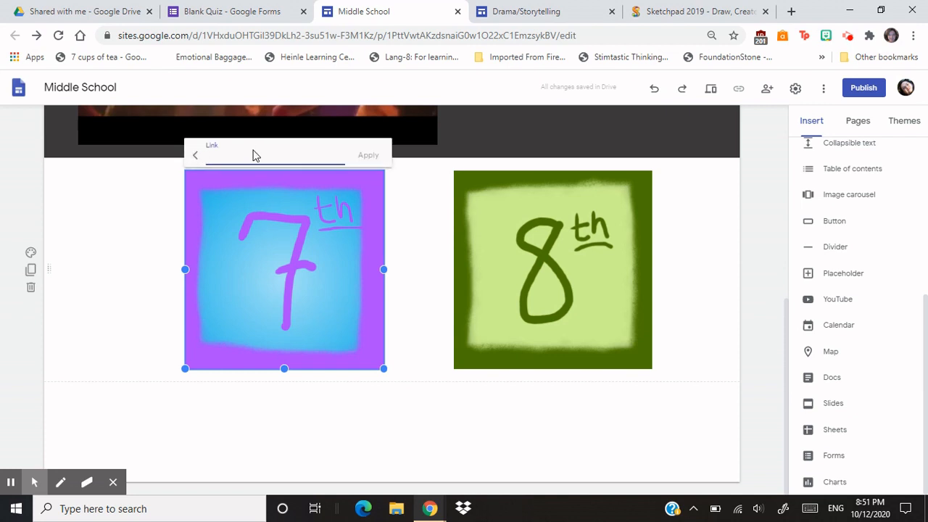
type("https://forms.gle/8ARBz6YVMwoiCnnt8")
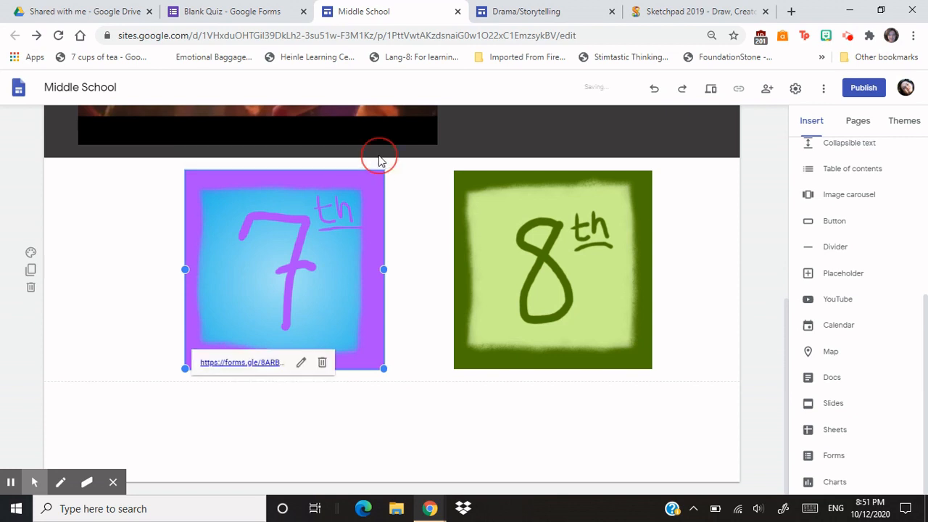
left_click(369, 156)
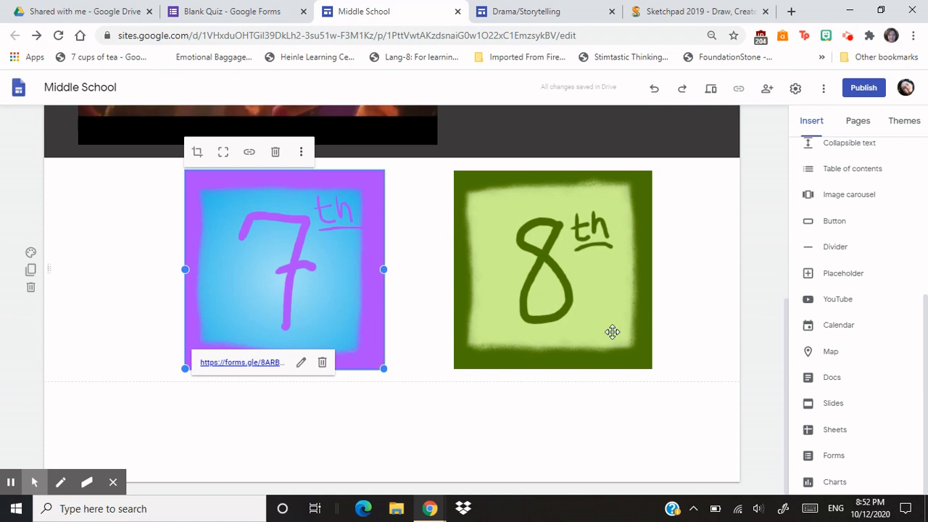
- Insert the Blank Quiz Google Form on the page below the grade pictures
left_click(834, 456)
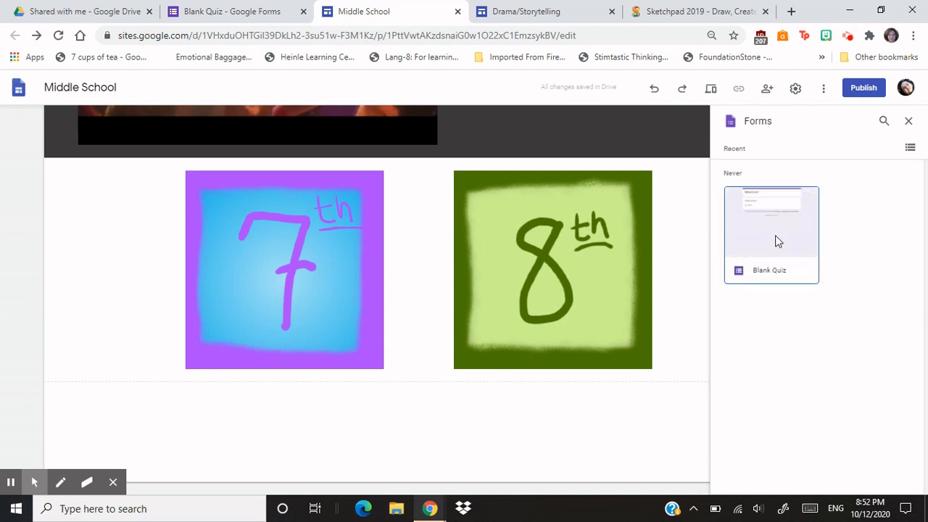
left_click(765, 270)
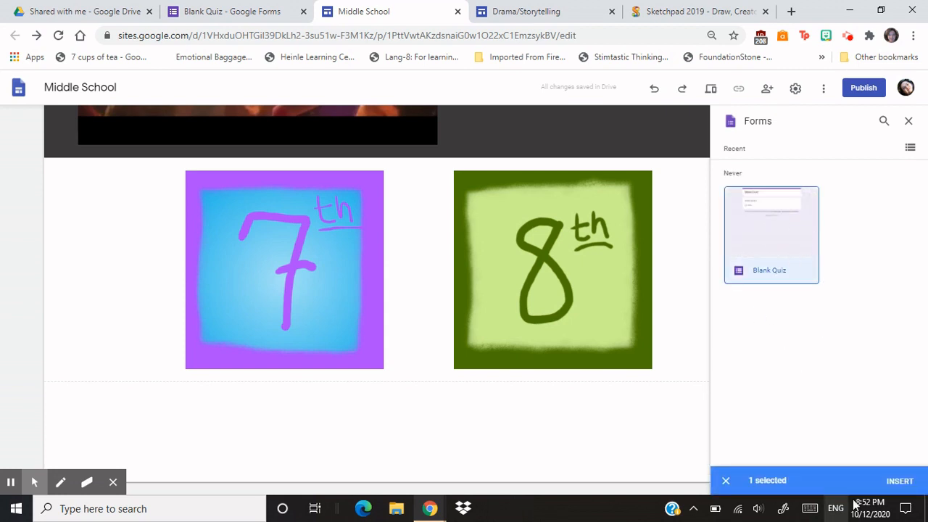
left_click(897, 478)
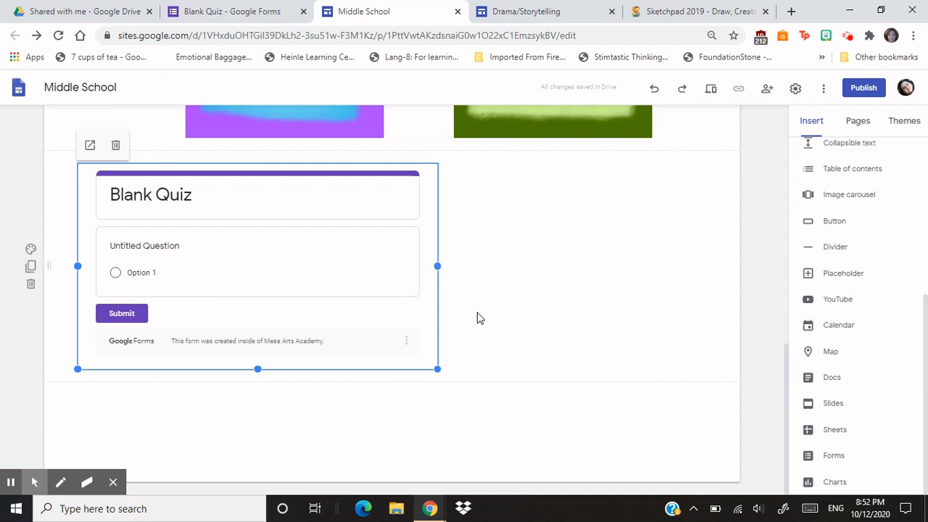
- Make the embedded Blank Quiz form's frame slightly taller and add an empty text box in a new section below it
left_click_drag(437, 369, 462, 382)
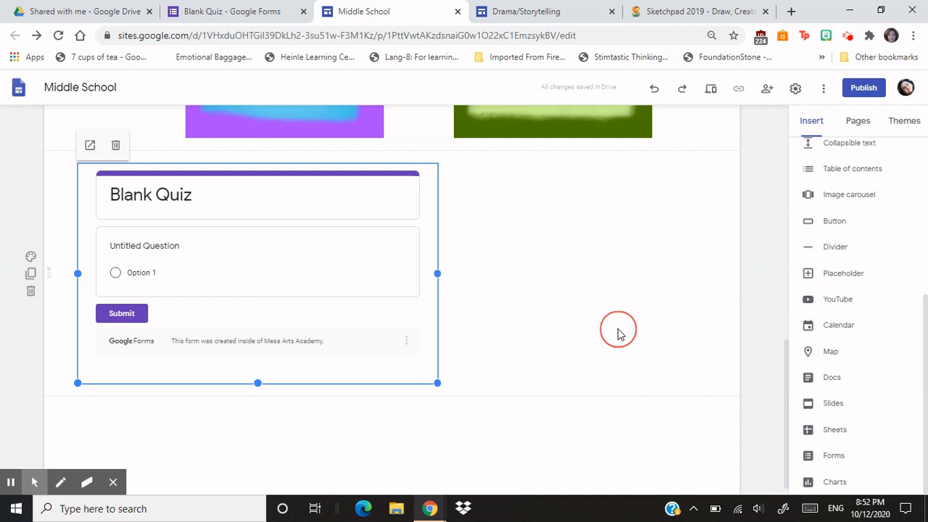
scroll(609, 330, "down", 1)
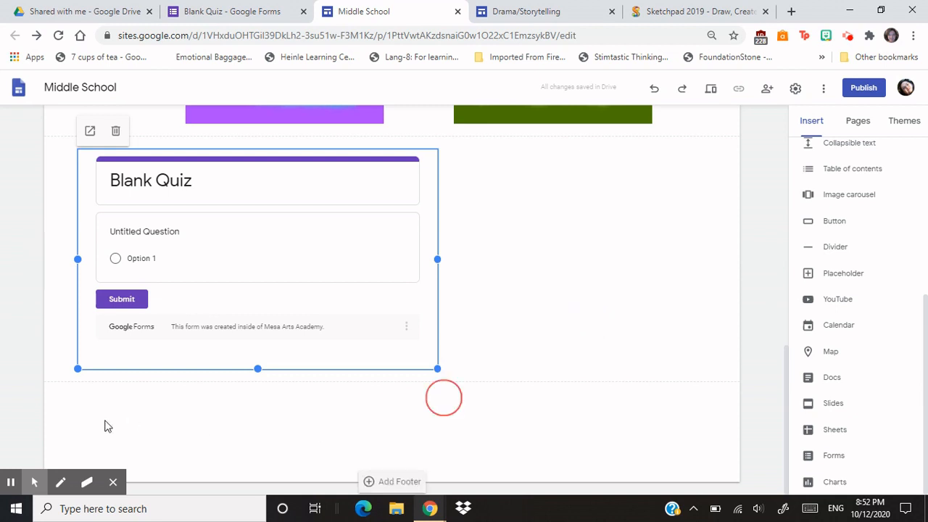
scroll(863, 203, "up", 4)
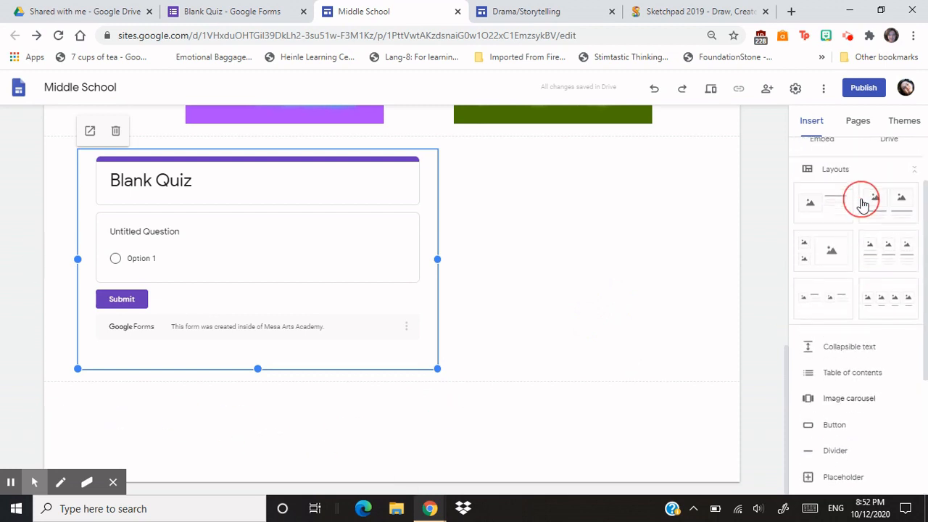
left_click(828, 171)
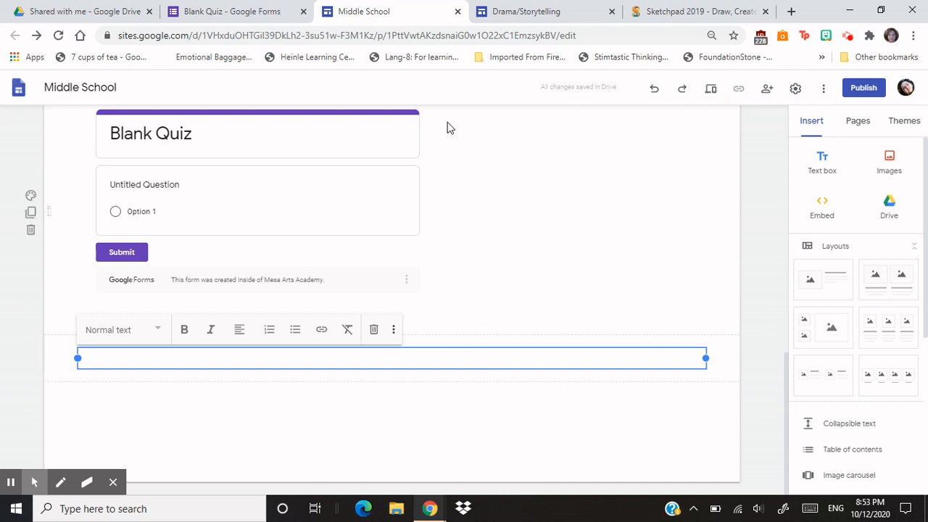
- Switch to the Drama/Storytelling site and examine how its Storyboards page lays out the assignment text, numbered steps, pictures and slides
left_click(543, 10)
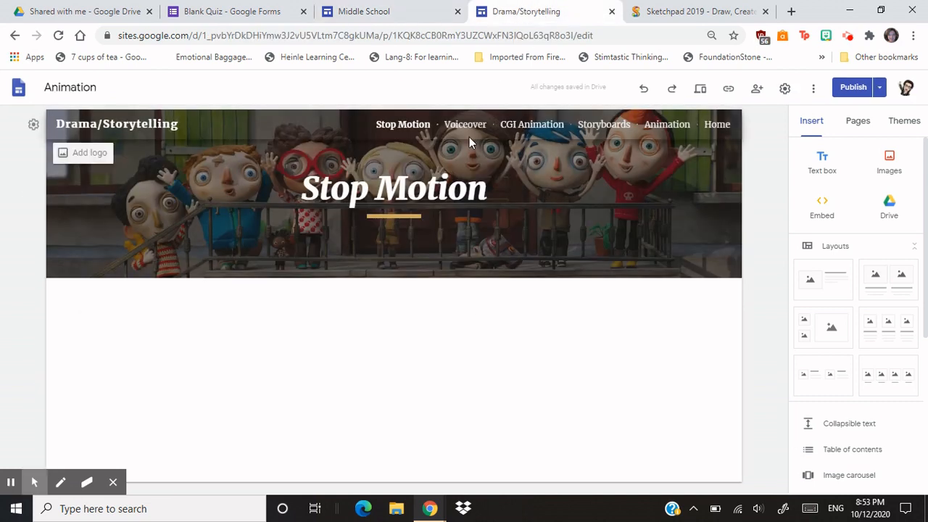
left_click(594, 124)
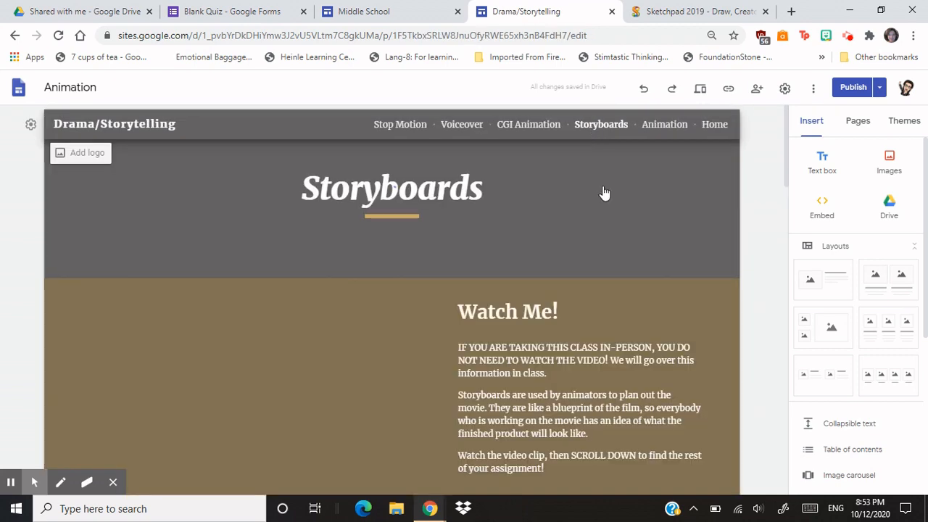
scroll(67, 287, "down", 5)
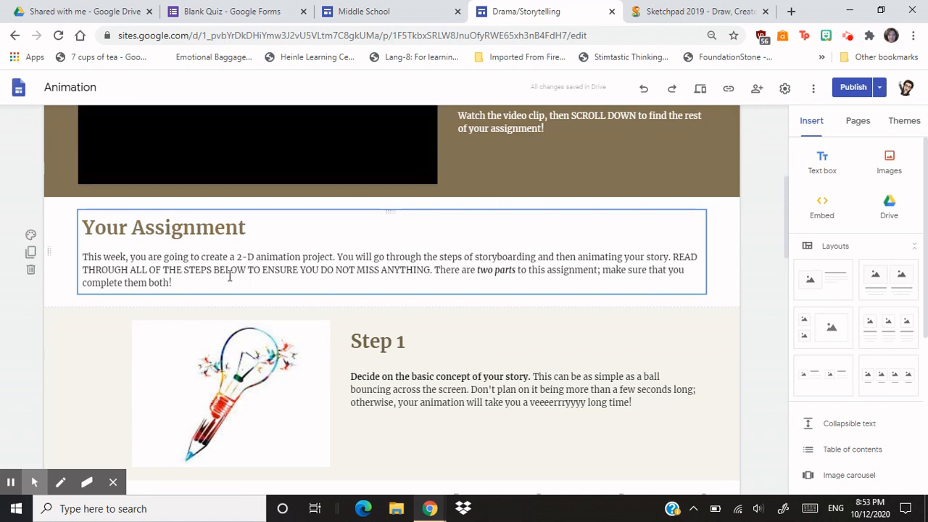
scroll(229, 275, "down", 3)
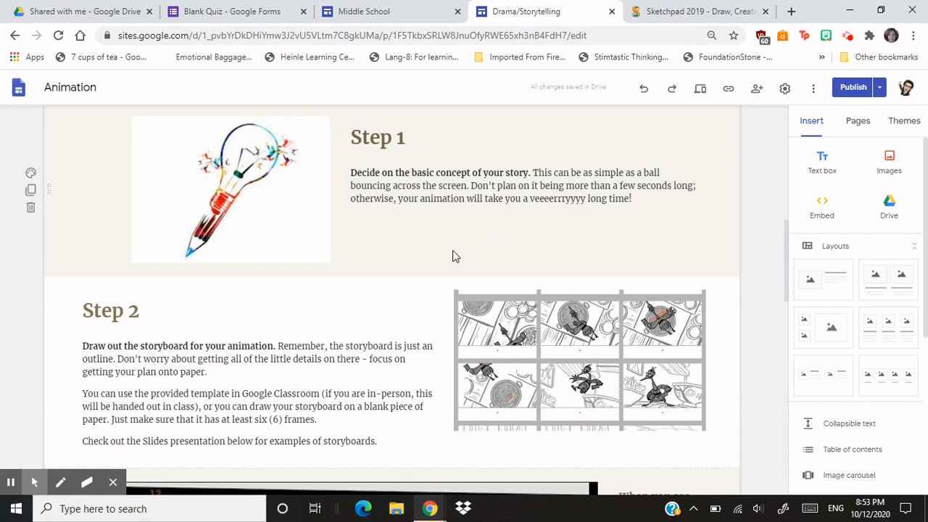
scroll(453, 255, "down", 2)
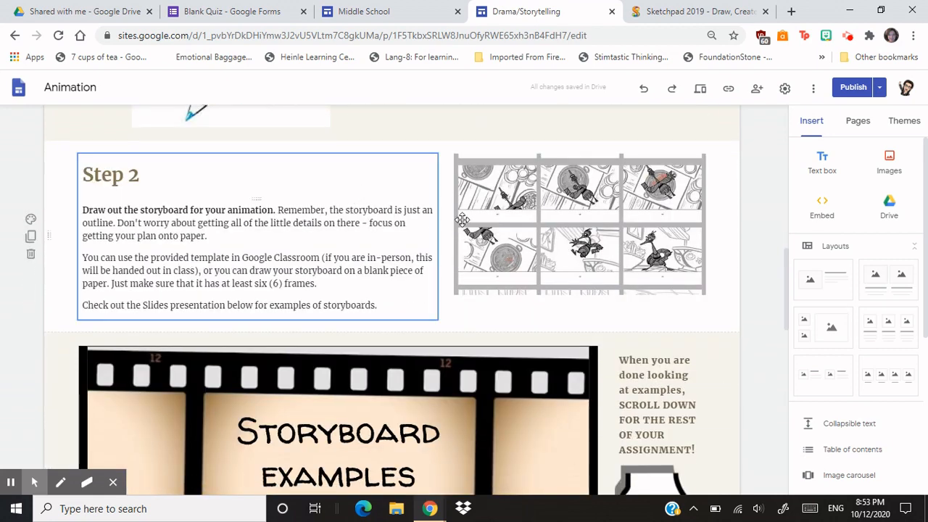